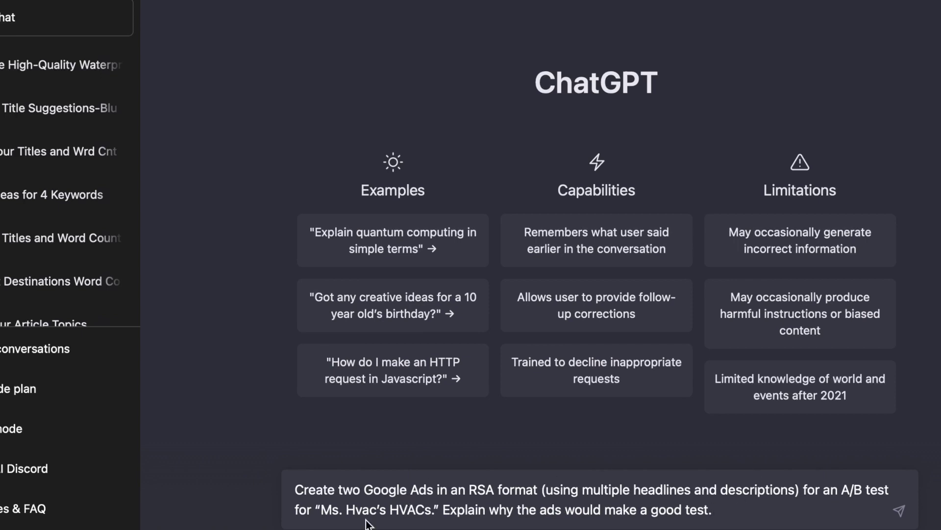
Step: Change the prompt's business name to 'ABC HVAC Company' and send the A/B test ad request
drag(324, 508, 428, 504)
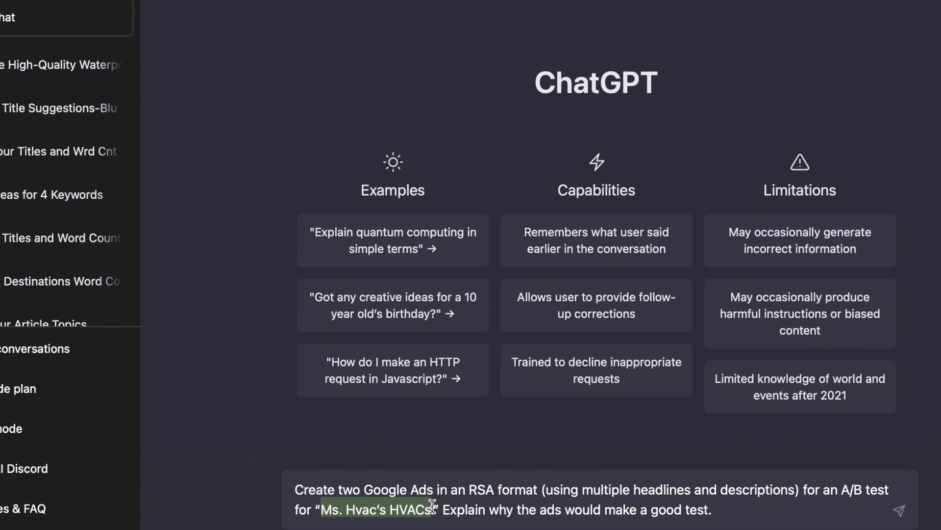
text(ABC H)
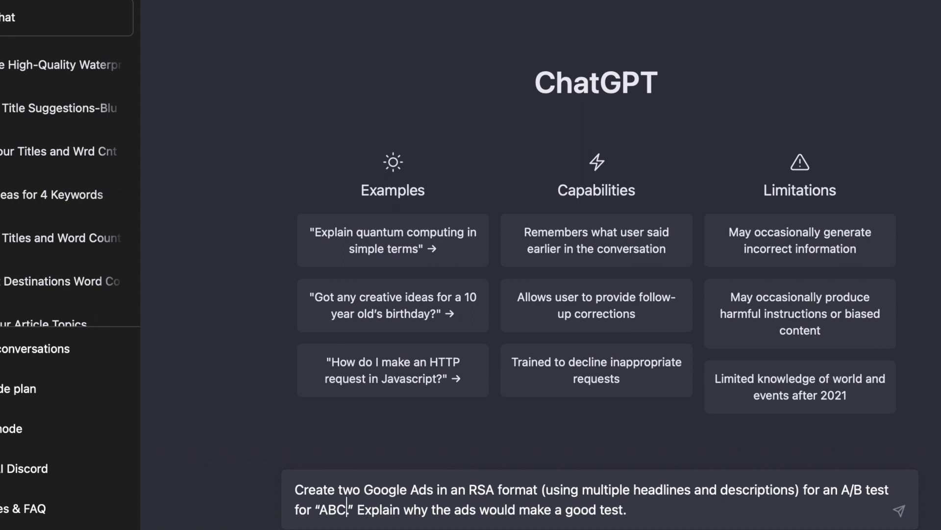
text(VAC Company)
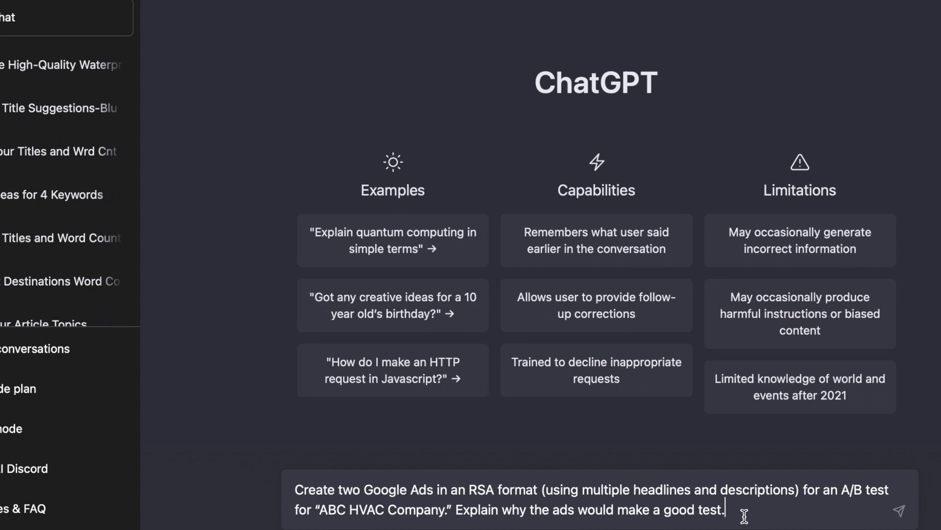
key(Return)
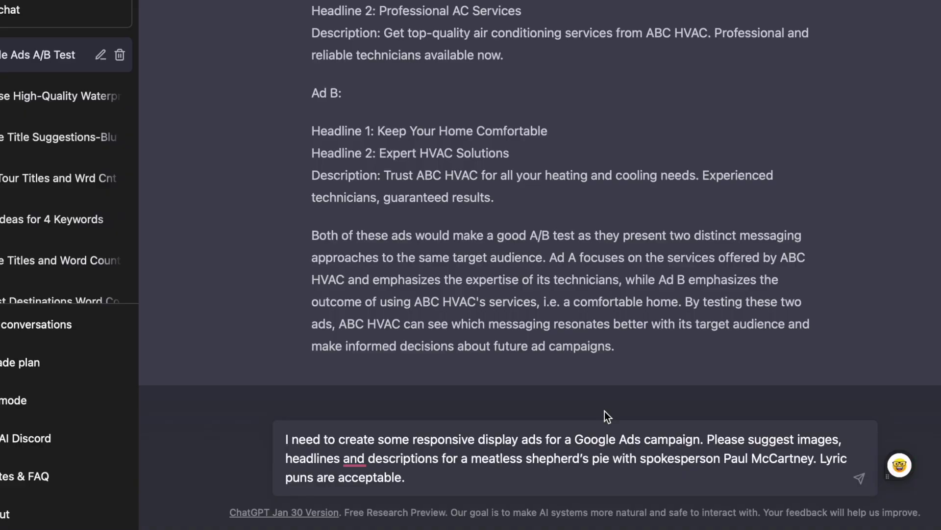
Step: Retarget the display-ad prompt to a wholesale stuffed toy company with a new spokesperson, send it, then reply 'proceed'
drag(472, 458, 613, 458)
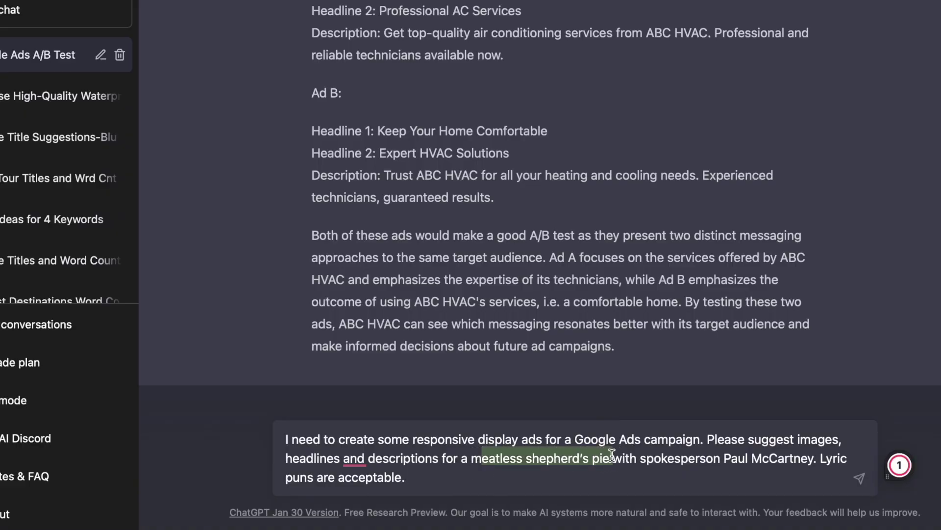
key(BackSpace)
text(wholesale stuffed t)
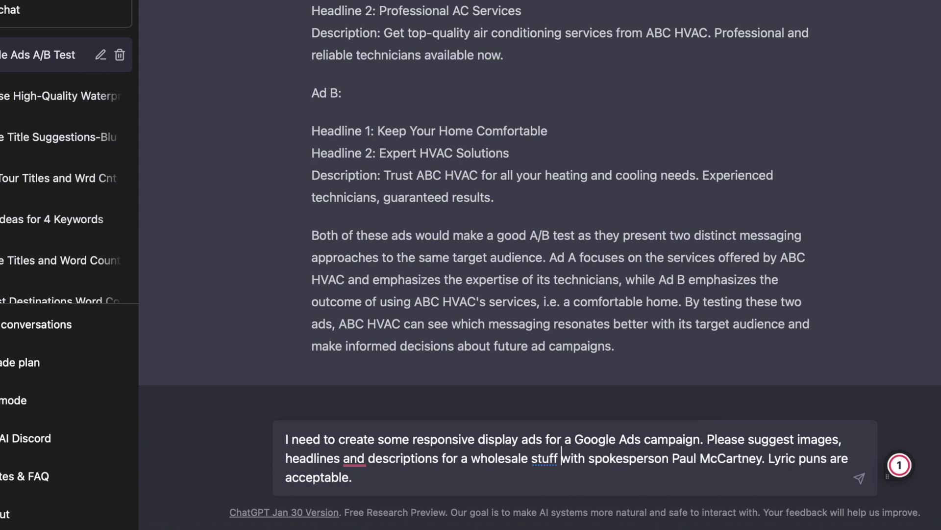
text(oy company)
double_click(770, 459)
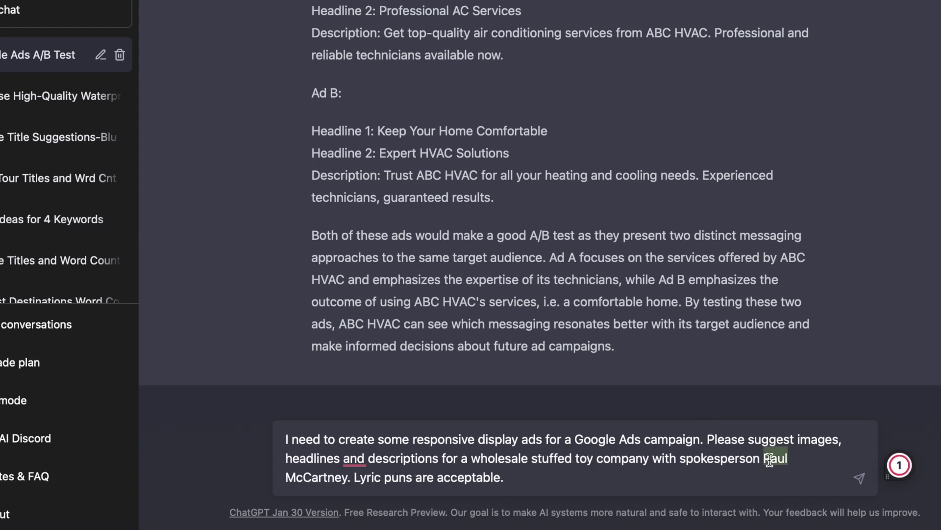
key(BackSpace)
text(Joe Rogan)
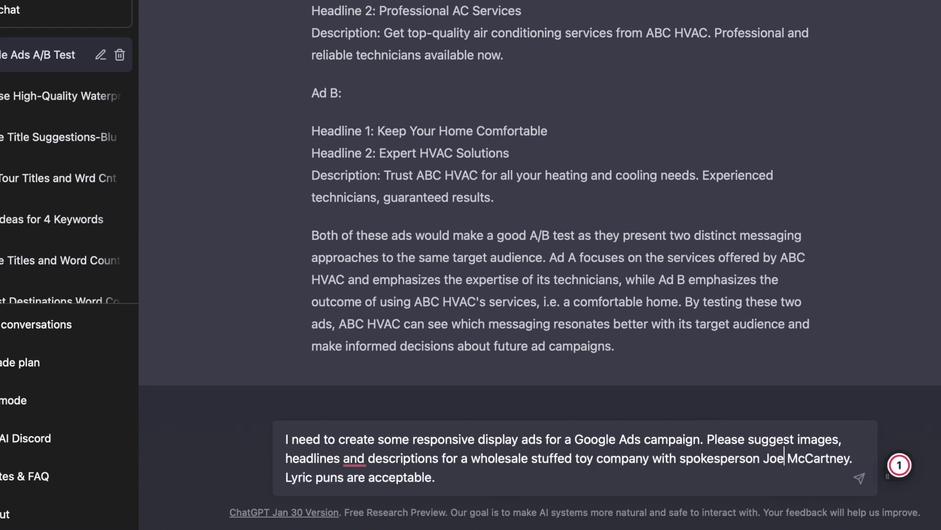
double_click(324, 478)
key(BackSpace)
key(Return)
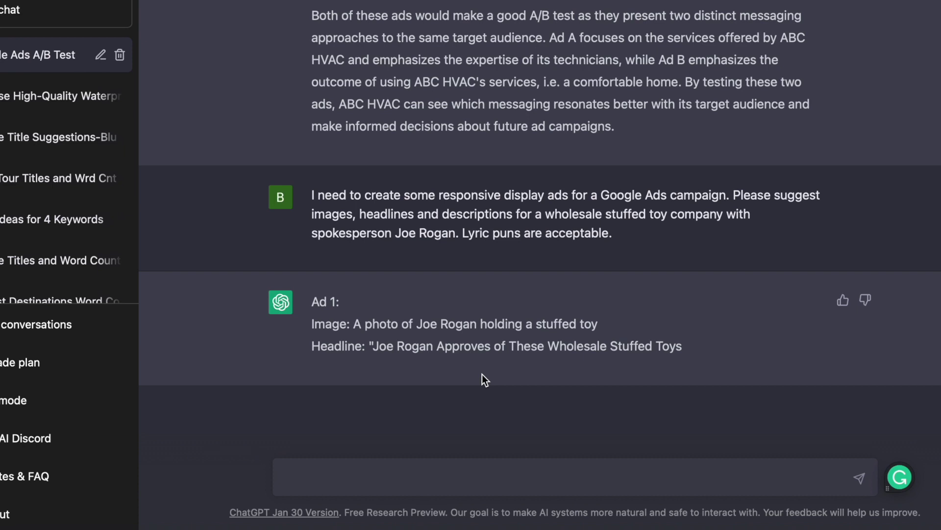
text(proceed)
key(Return)
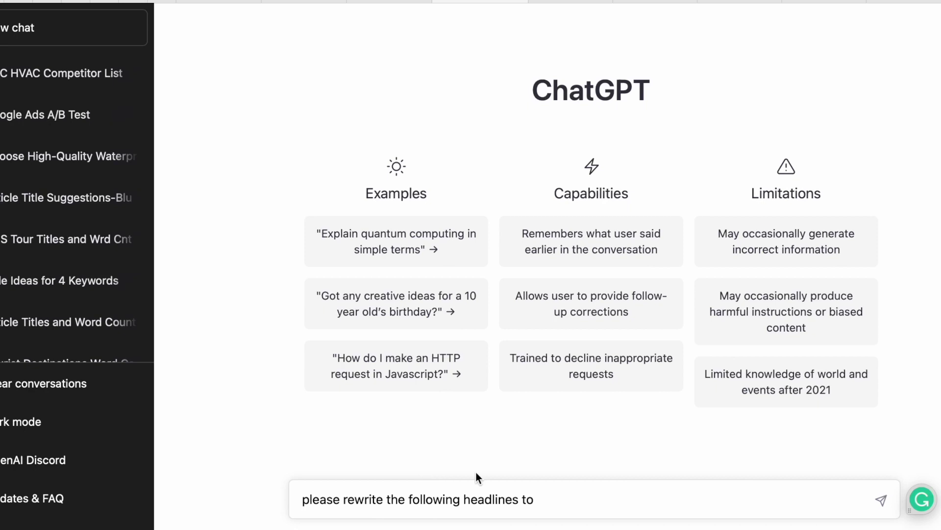
Step: Send the pasted ICOM Mechanical service copy, asking for more compelling, salesy, longer headlines
text(make them more compelling, salesy and longer:)
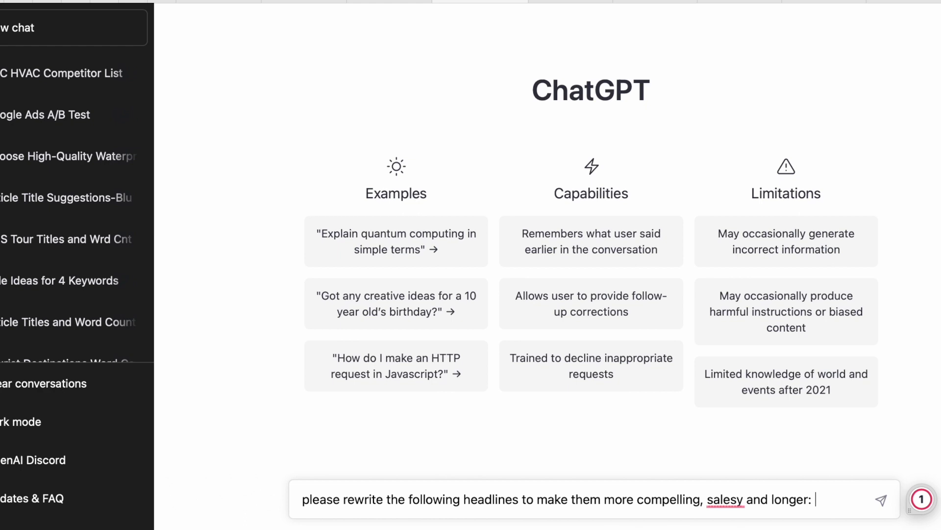
key(shift+Return)
key(shift+Return)
key(super+v)
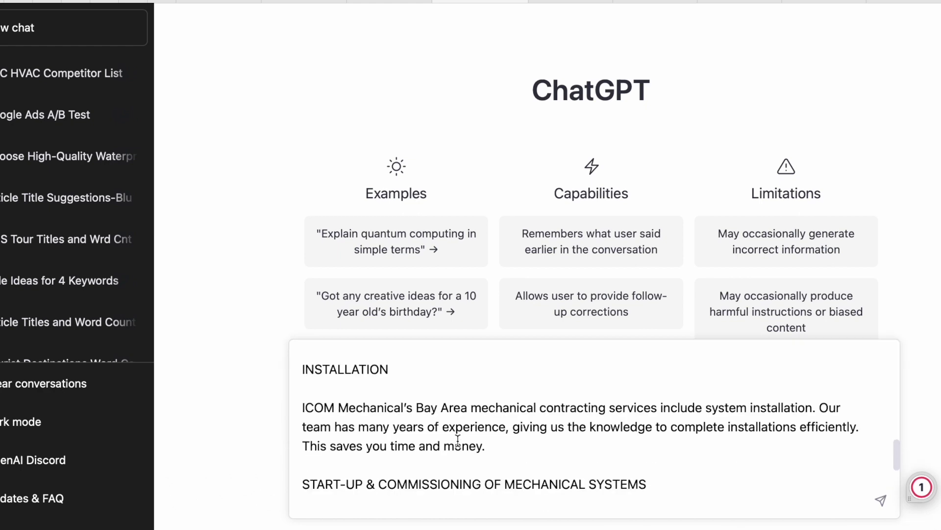
scroll(458, 440, up, 10)
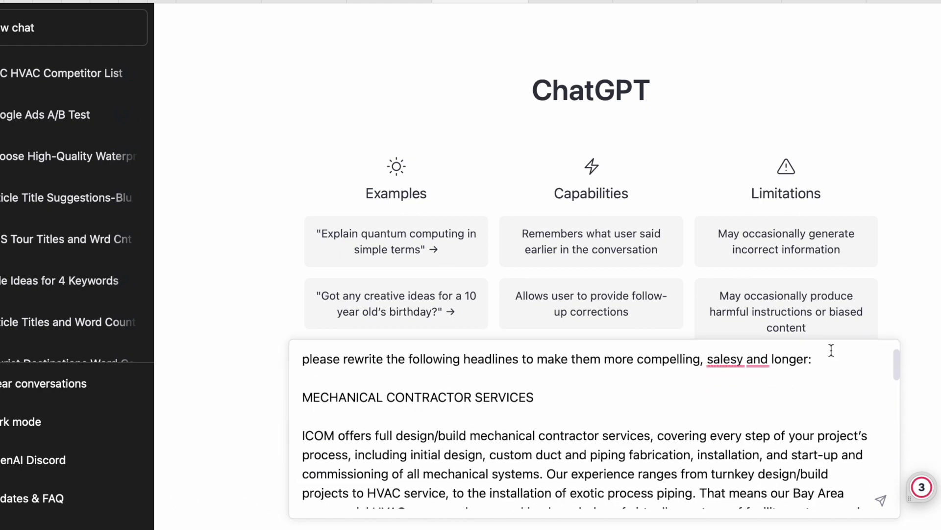
click(880, 501)
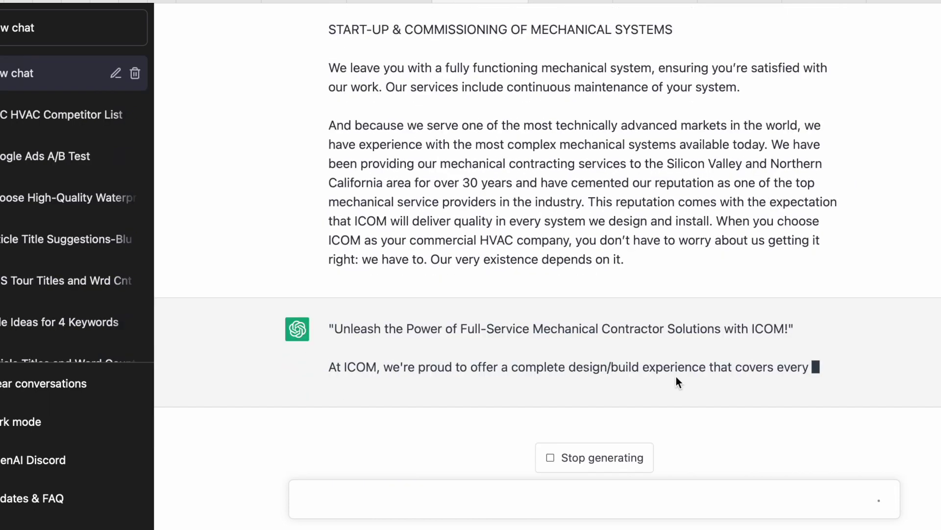
scroll(676, 376, up, 5)
scroll(675, 381, up, 6)
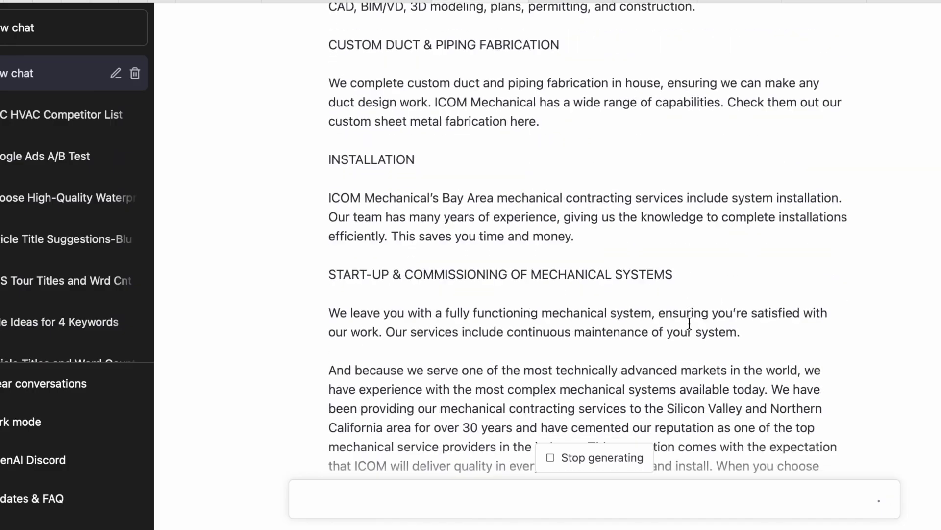
Step: Scroll between the pasted ICOM source text and the streaming rewrite to compare them
scroll(689, 323, down, 6)
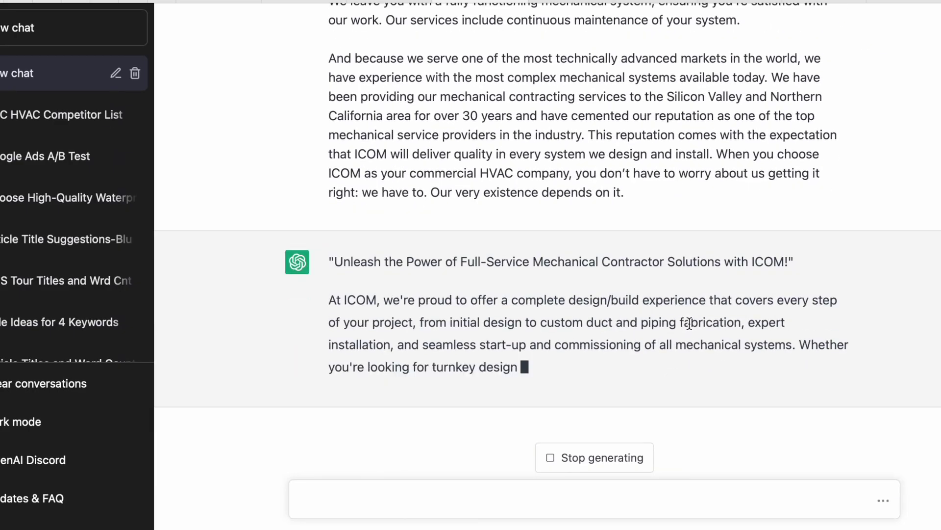
scroll(689, 324, up, 13)
scroll(536, 146, down, 13)
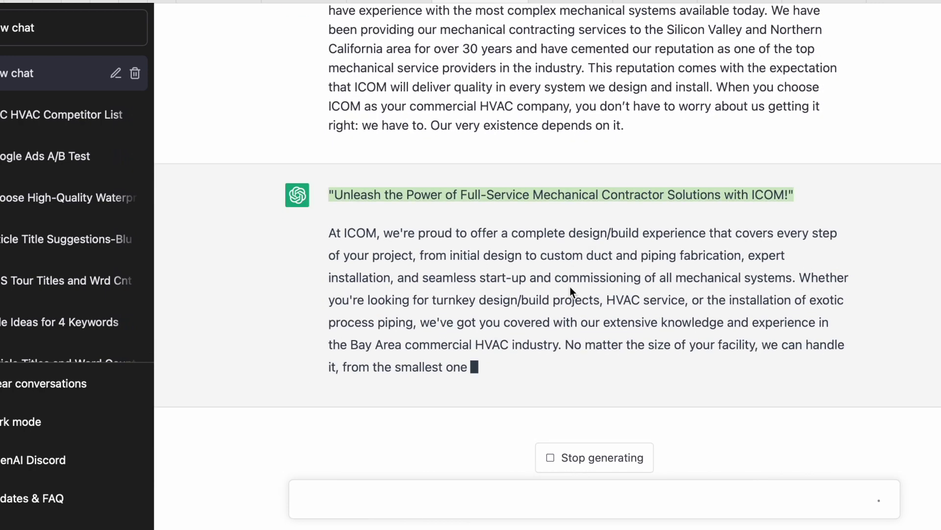
scroll(570, 286, up, 13)
scroll(569, 286, down, 12)
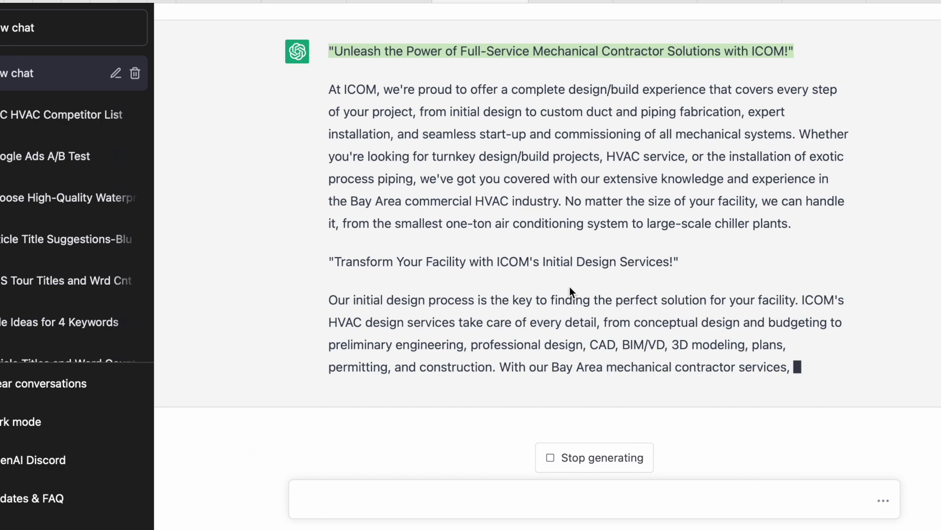
scroll(590, 239, up, 15)
scroll(507, 262, down, 15)
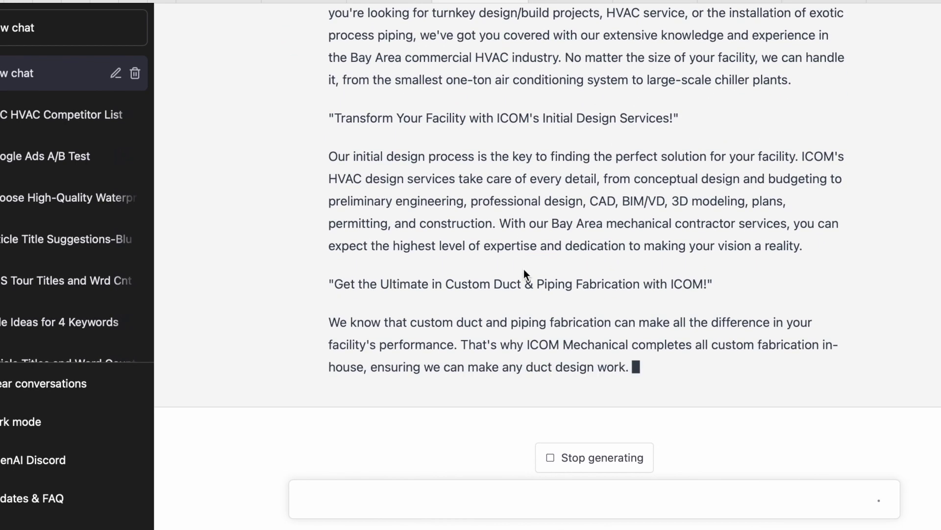
scroll(536, 258, up, 3)
scroll(536, 259, up, 15)
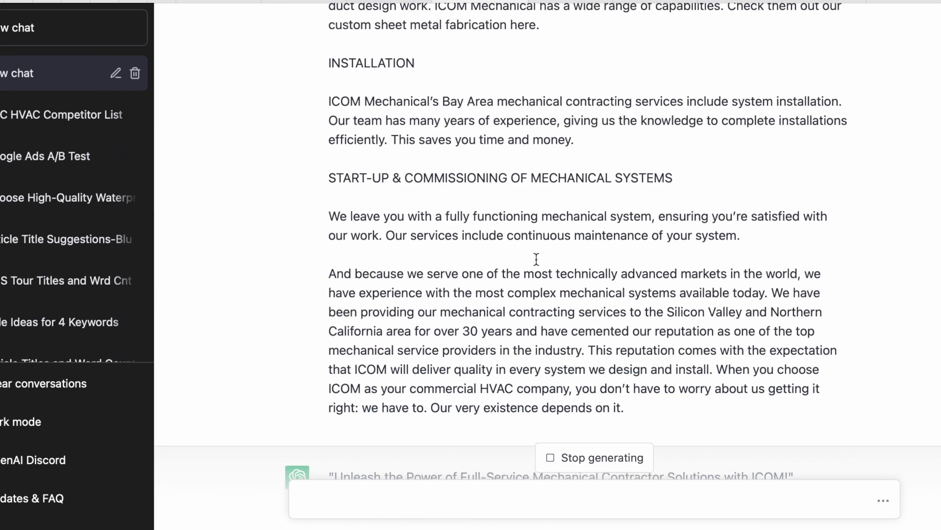
scroll(496, 233, down, 1)
Step: Compare the original Custom Duct & Piping Fabrication and Installation headings with their rewritten headlines
triple_click(496, 233)
scroll(495, 232, down, 20)
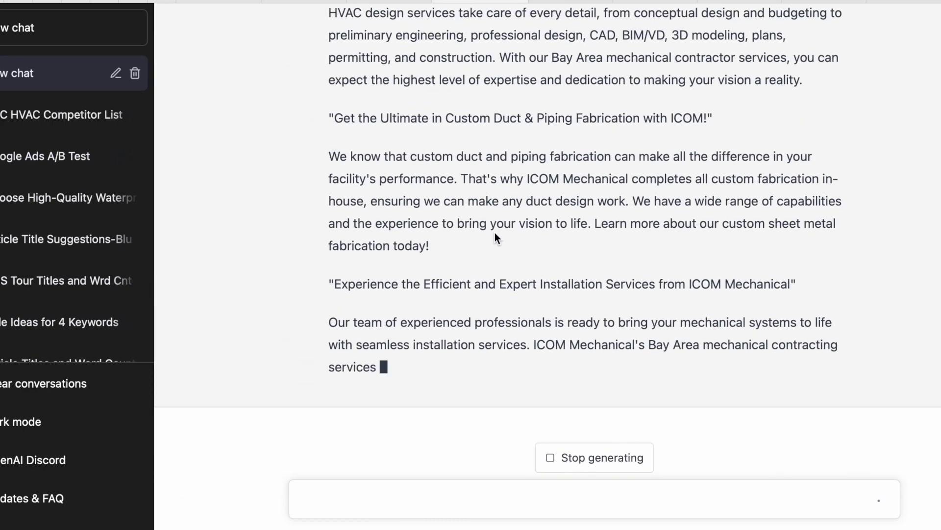
triple_click(510, 286)
scroll(510, 288, up, 15)
scroll(510, 287, up, 8)
triple_click(396, 149)
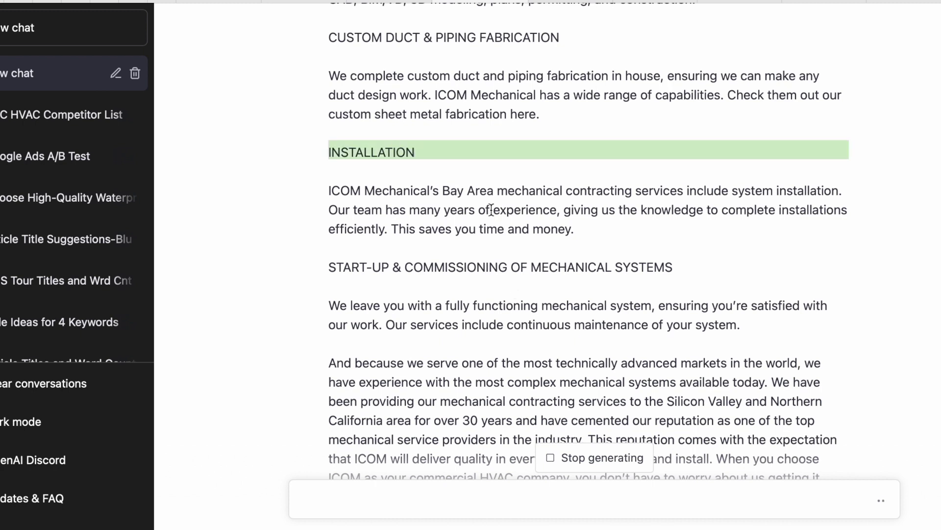
scroll(528, 255, down, 15)
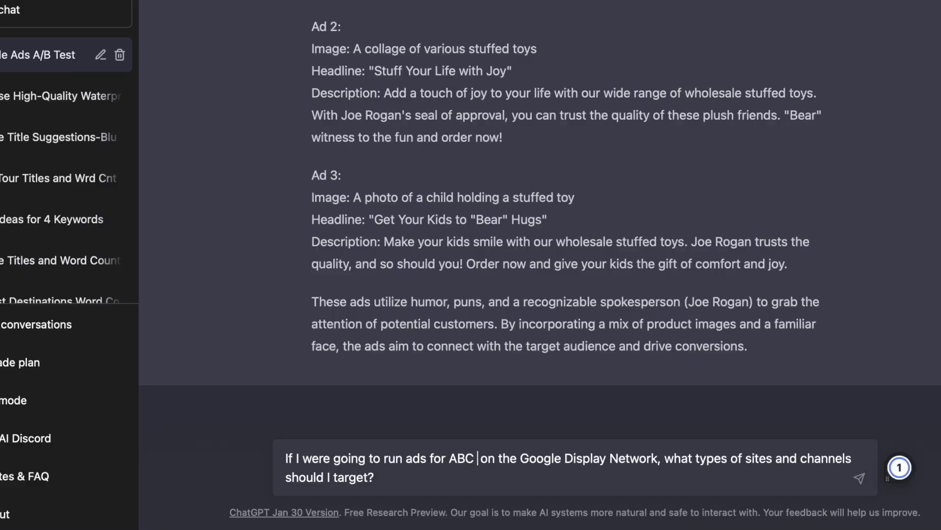
Step: Send the Display Network targeting question for ABC HVAC Company, then request a howstuffworks.com competitor table
text(HVA)
text(Company)
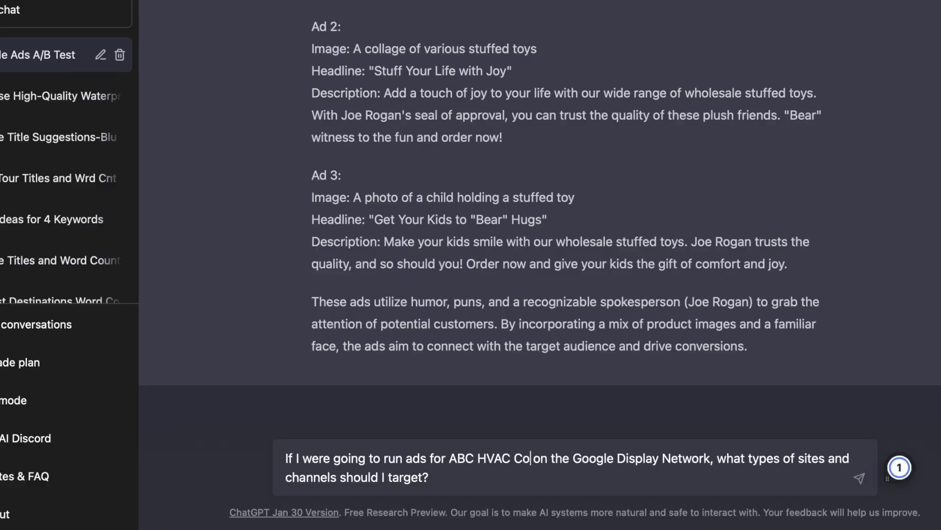
click(571, 479)
key(Return)
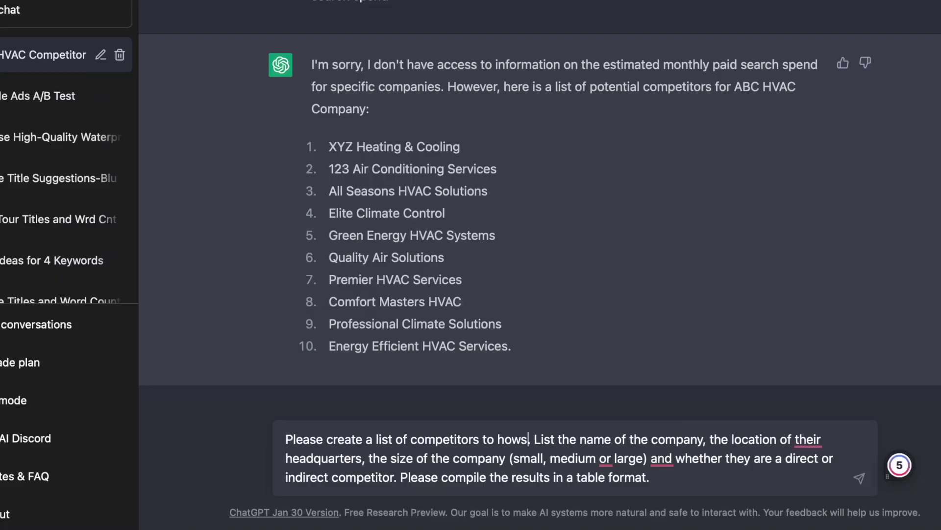
text(uffworks.com. List the name of the company, the)
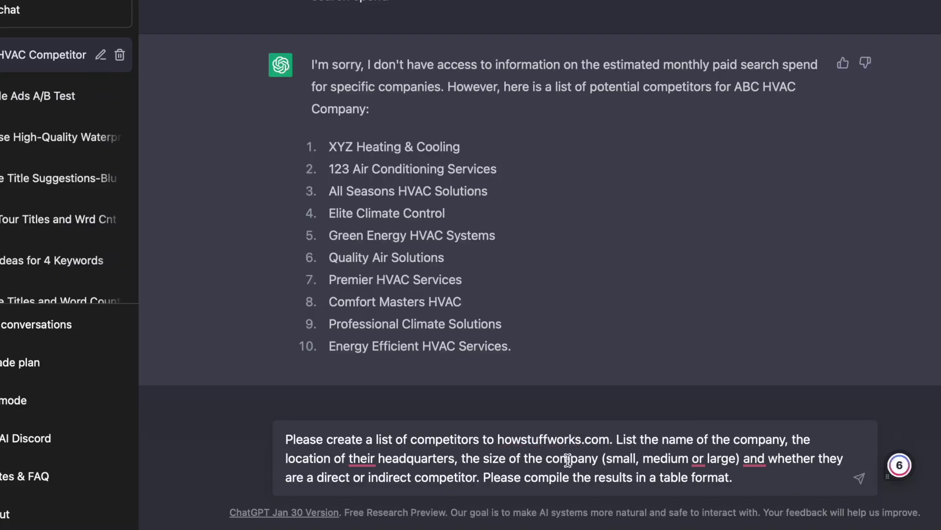
key(Return)
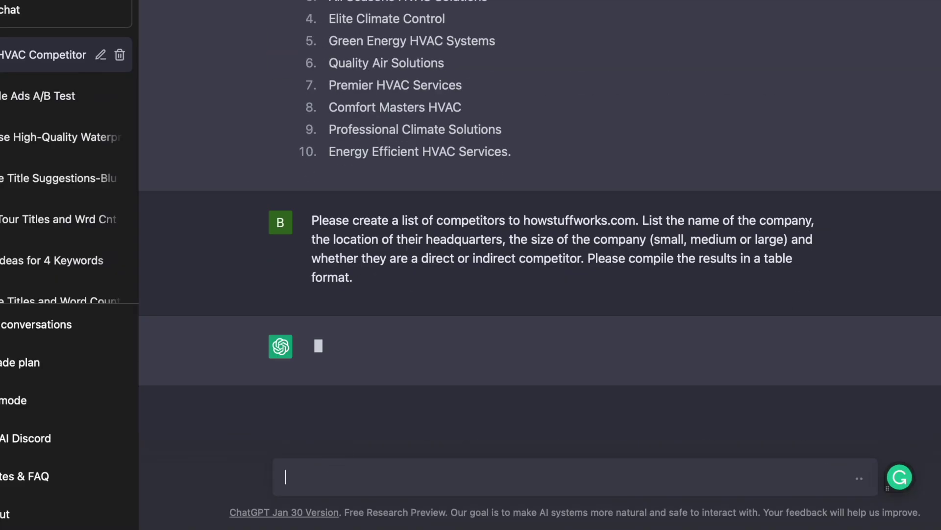